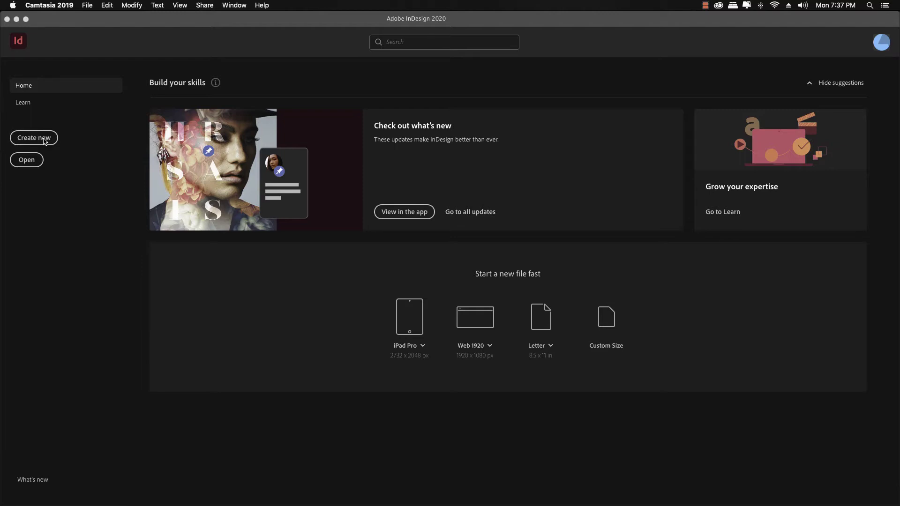
Set up a new one-page 5.5 x 2 in document with 0.125 in margins and 0.125 in bleed
{"action": "left_click", "coordinate": [43, 141]}
{"action": "left_click", "coordinate": [43, 141]}
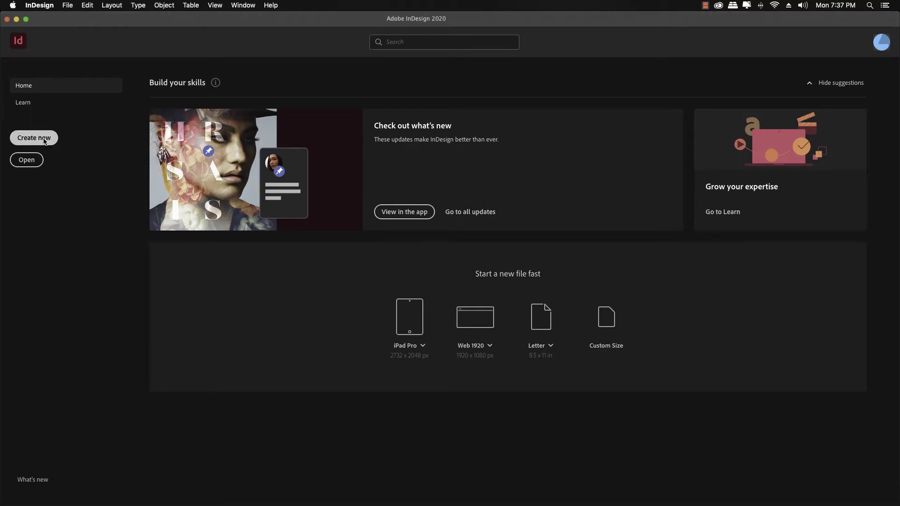
{"action": "left_click", "coordinate": [44, 141]}
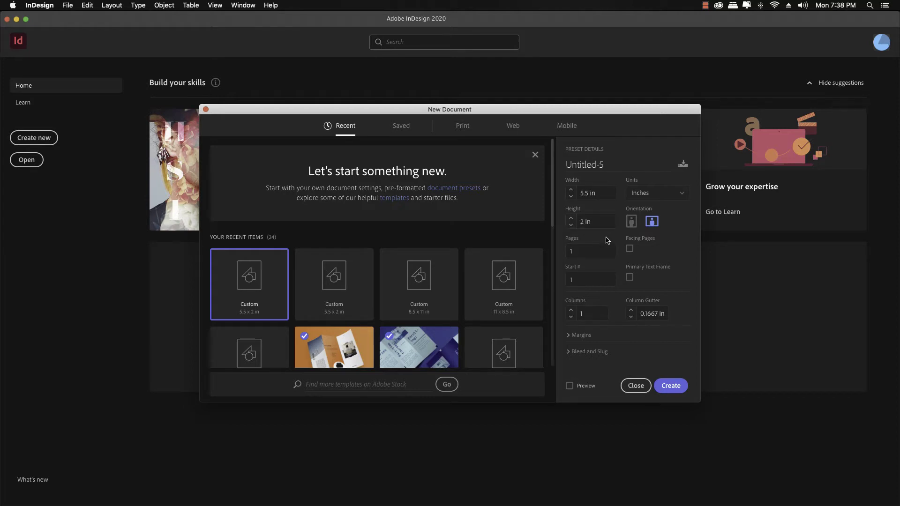
{"action": "left_click", "coordinate": [569, 335]}
{"action": "scroll", "coordinate": [584, 327], "scroll_direction": "down", "scroll_amount": 2}
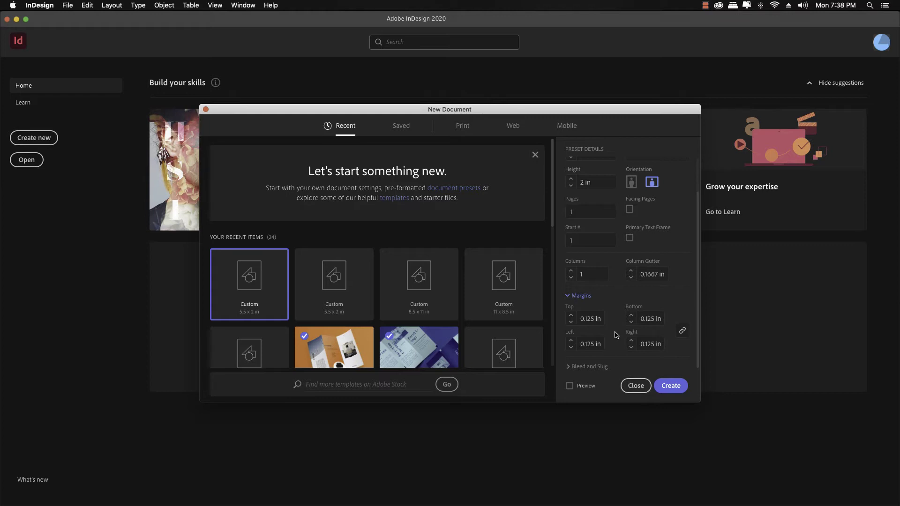
{"action": "left_click", "coordinate": [570, 367]}
{"action": "scroll", "coordinate": [602, 363], "scroll_direction": "down", "scroll_amount": 3}
{"action": "scroll", "coordinate": [601, 364], "scroll_direction": "down", "scroll_amount": 2}
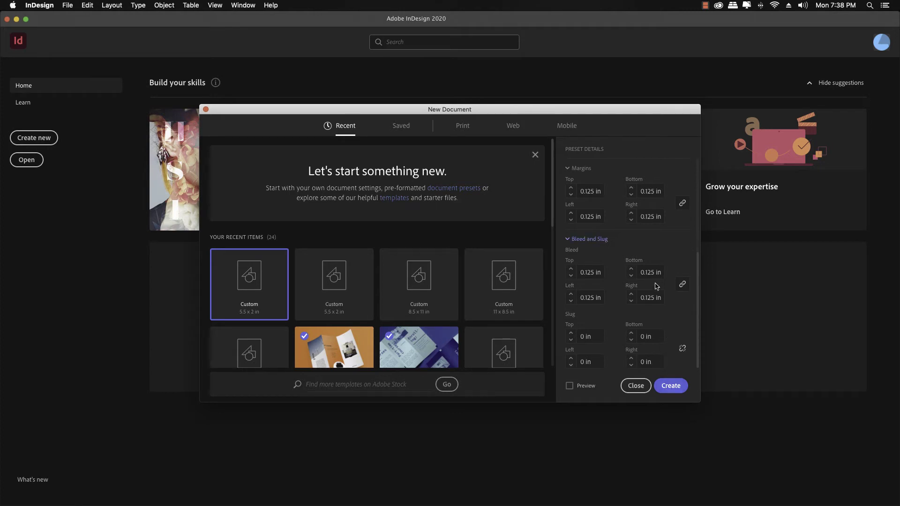
{"action": "scroll", "coordinate": [658, 276], "scroll_direction": "up", "scroll_amount": 5}
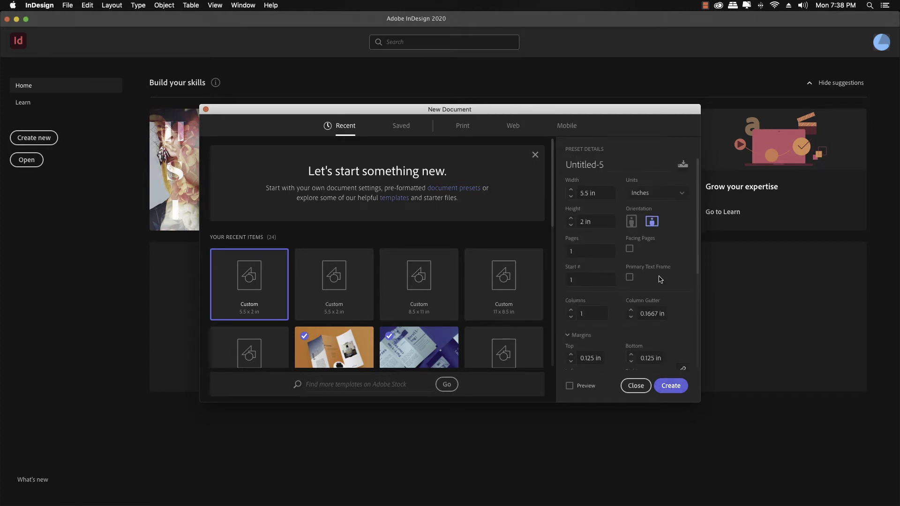
{"action": "scroll", "coordinate": [659, 279], "scroll_direction": "down", "scroll_amount": 2}
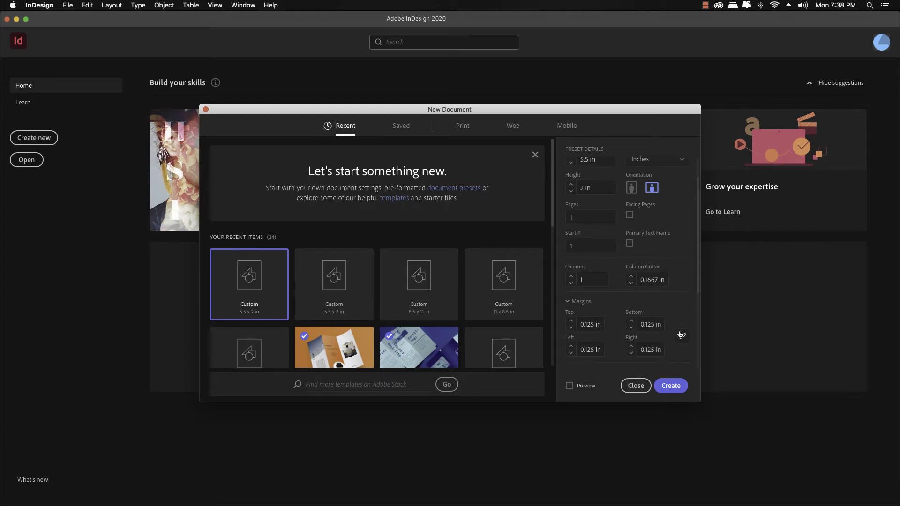
Confirm the New Document settings to produce the empty 5.5 x 2 in ticket page
{"action": "left_click", "coordinate": [672, 386]}
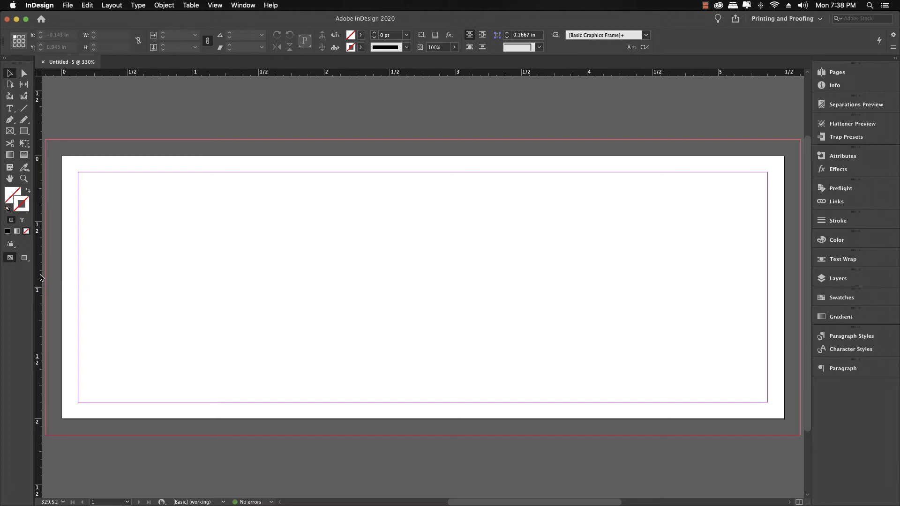
Place a vertical ruler guide at X 1.5 in on the ticket page
{"action": "left_click_drag", "start_coordinate": [41, 278], "coordinate": [225, 290]}
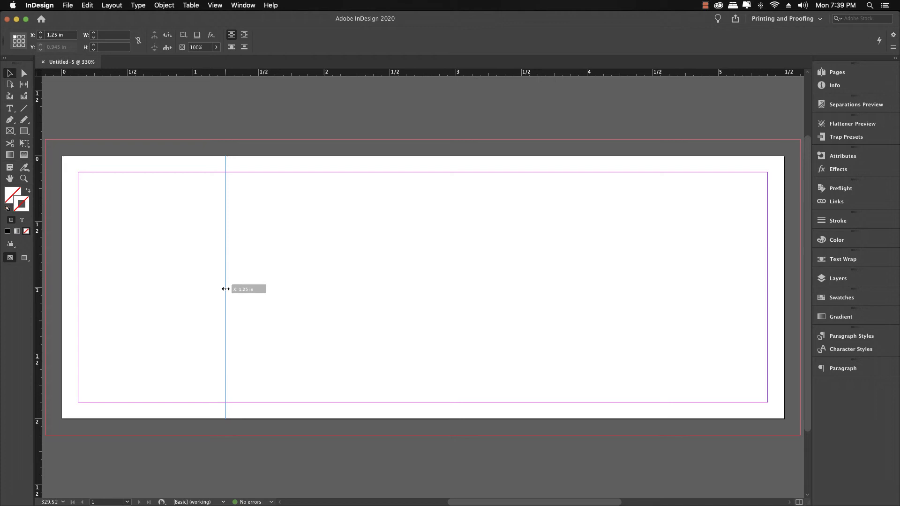
{"action": "left_click_drag", "start_coordinate": [225, 289], "coordinate": [259, 293]}
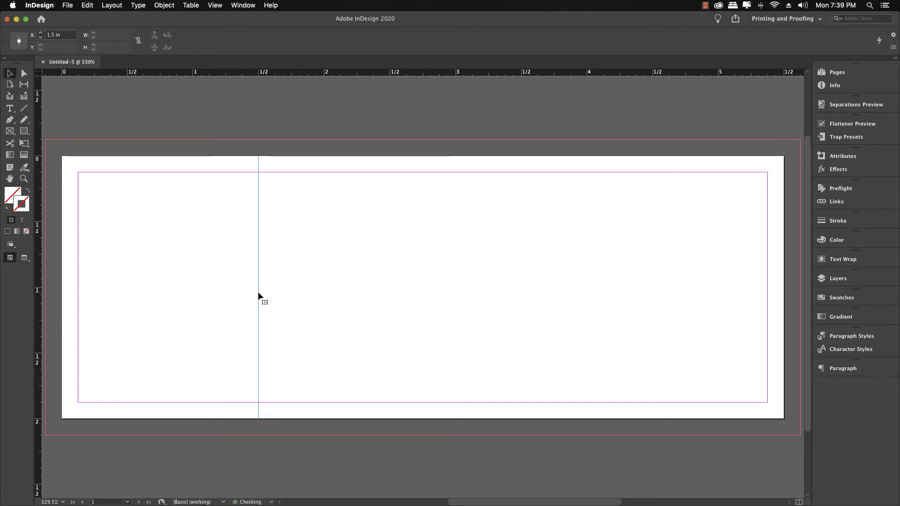